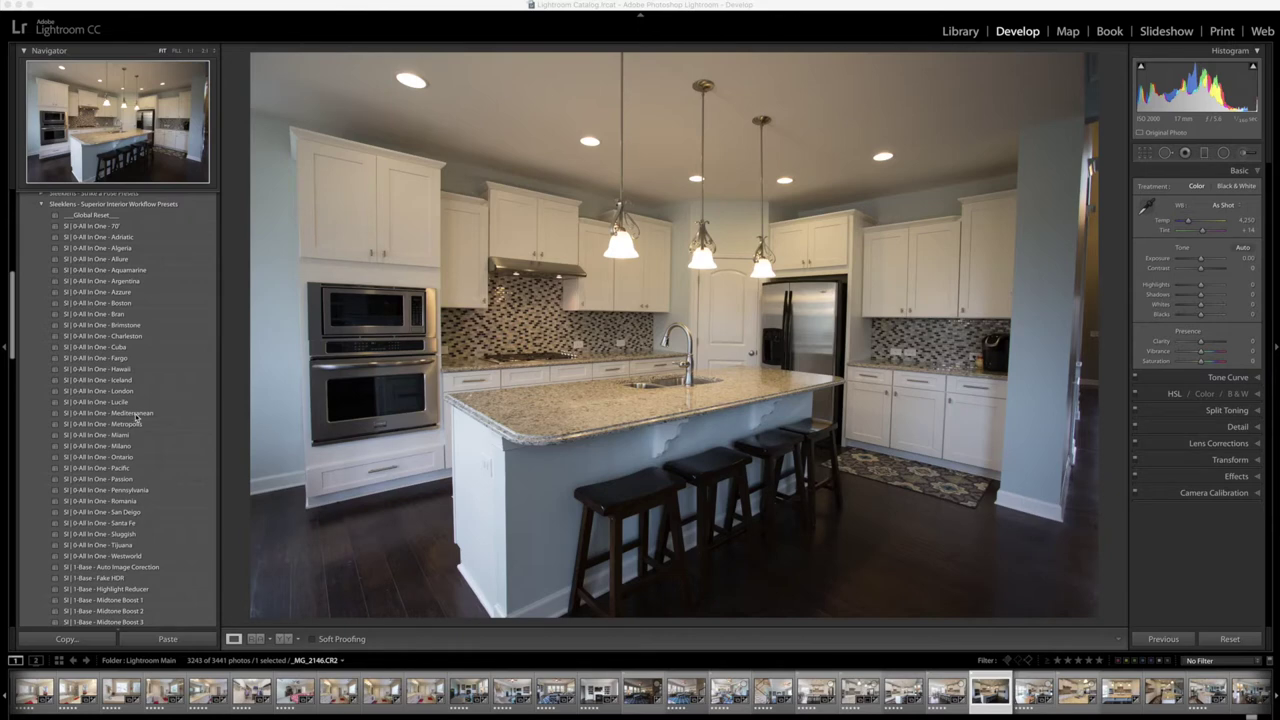
Apply the SI | 1-Base - Fake HDR preset to pull down highlights and lift shadows
scroll(136, 416, "down", 6)
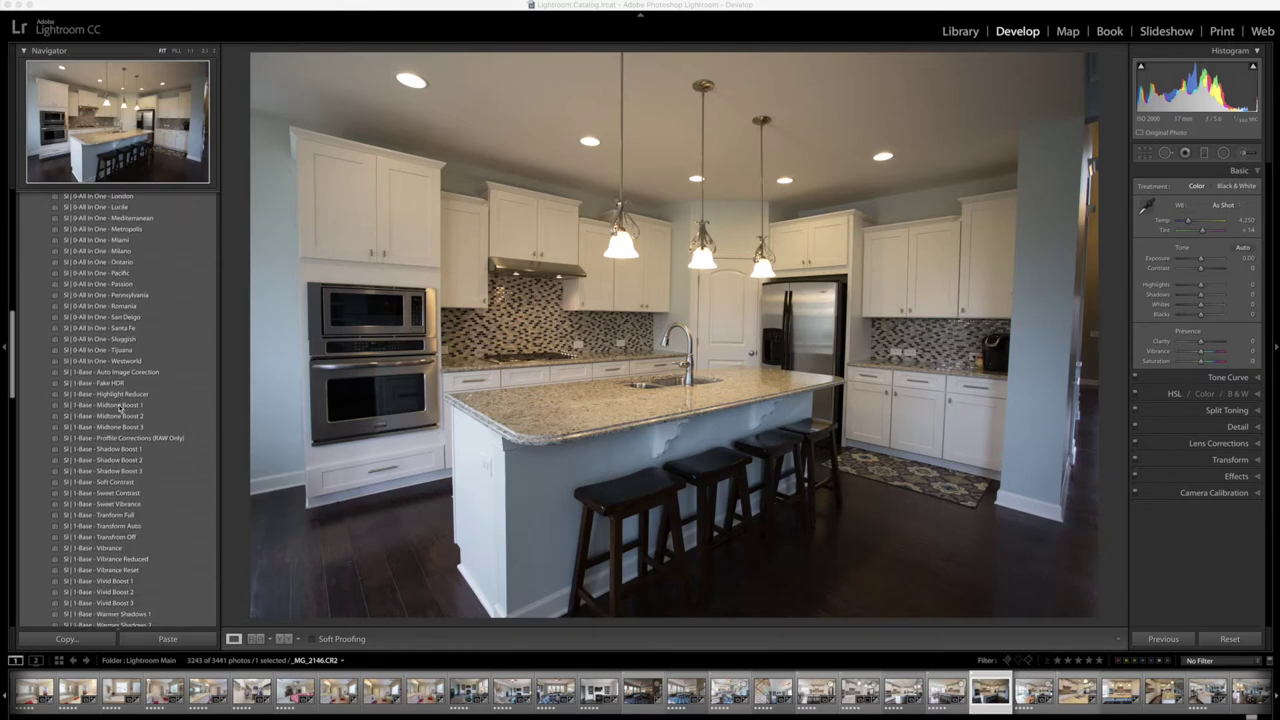
scroll(120, 407, "up", 5)
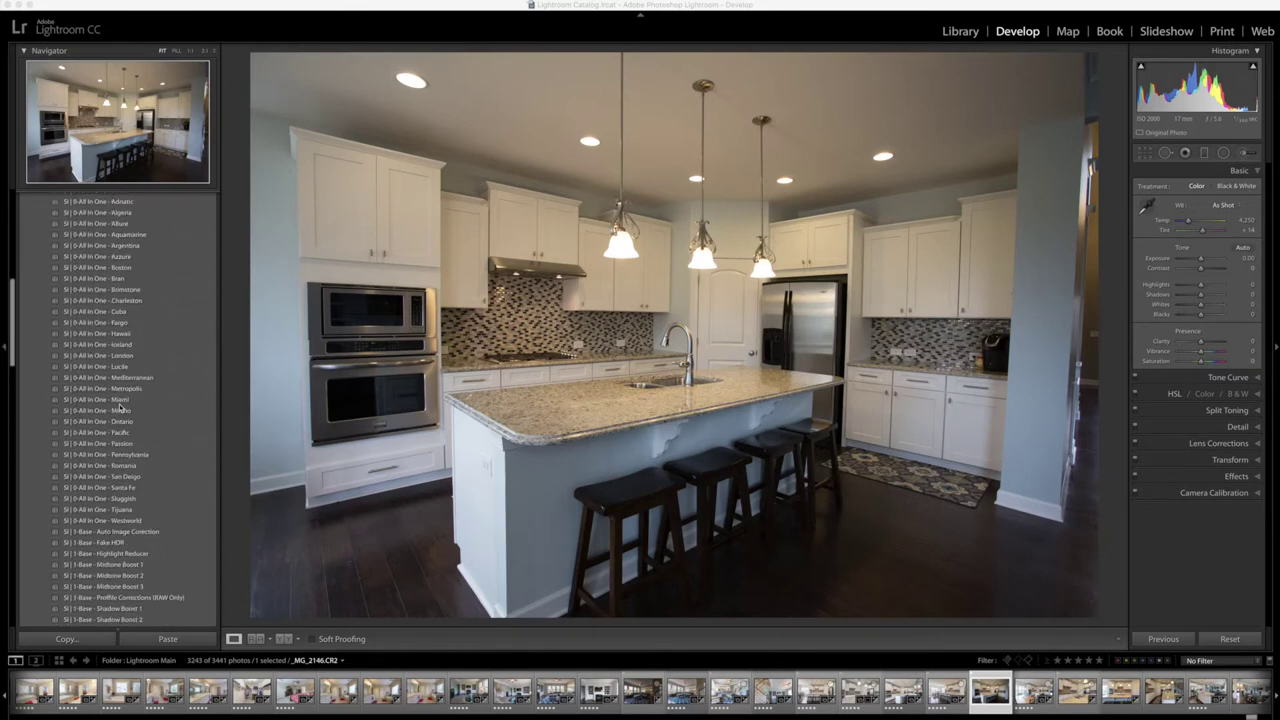
scroll(120, 407, "up", 1)
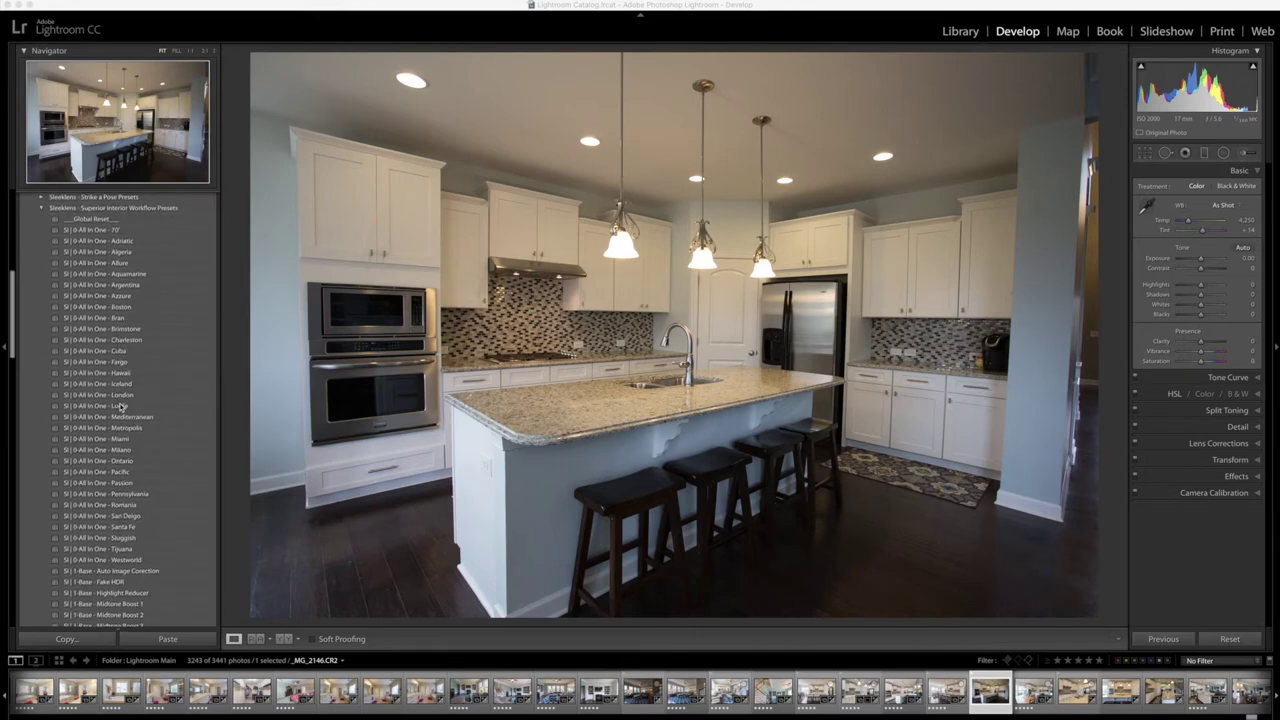
scroll(121, 405, "down", 3)
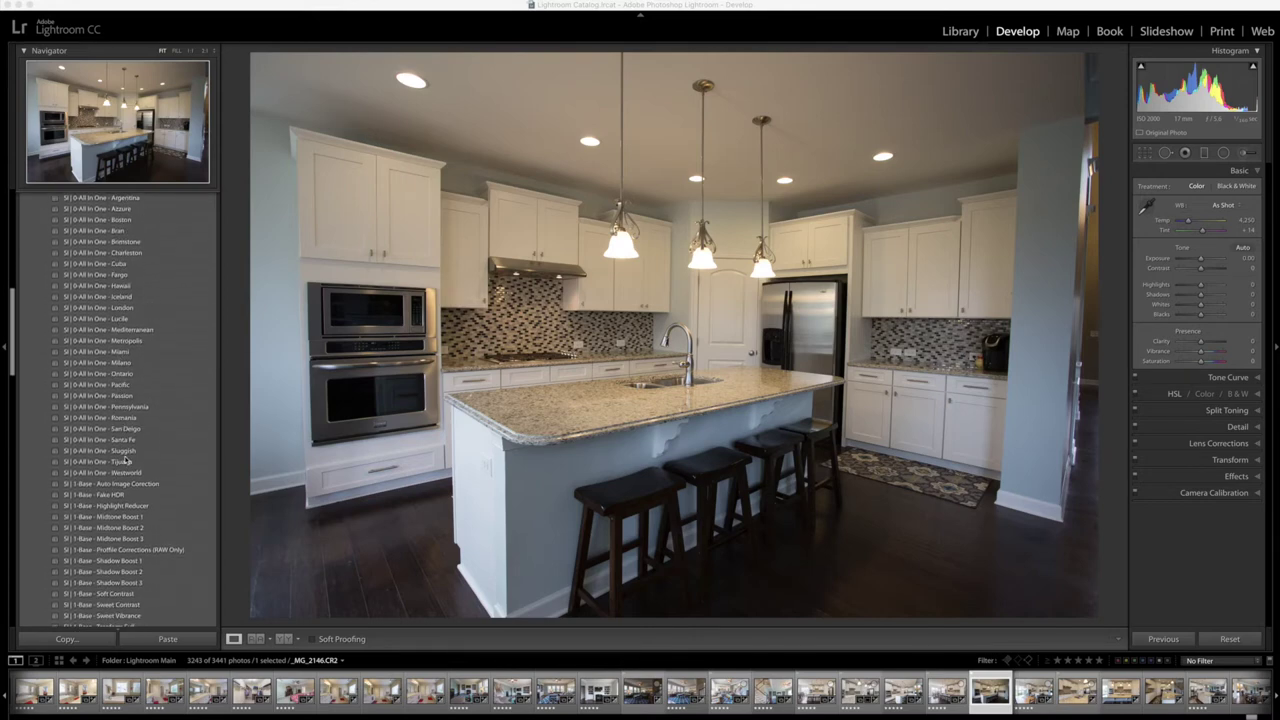
left_click(105, 495)
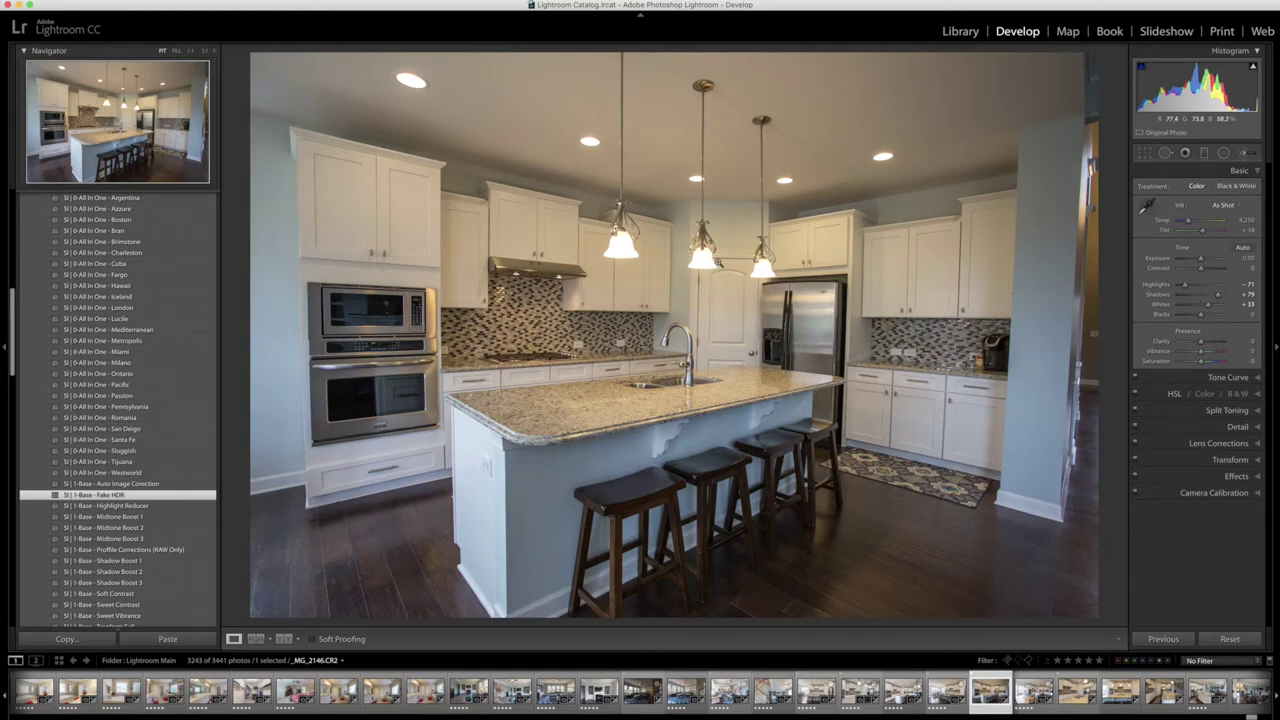
Apply the SI | 1-Base - Transform Auto preset to straighten the kitchen's verticals
scroll(103, 441, "down", 5)
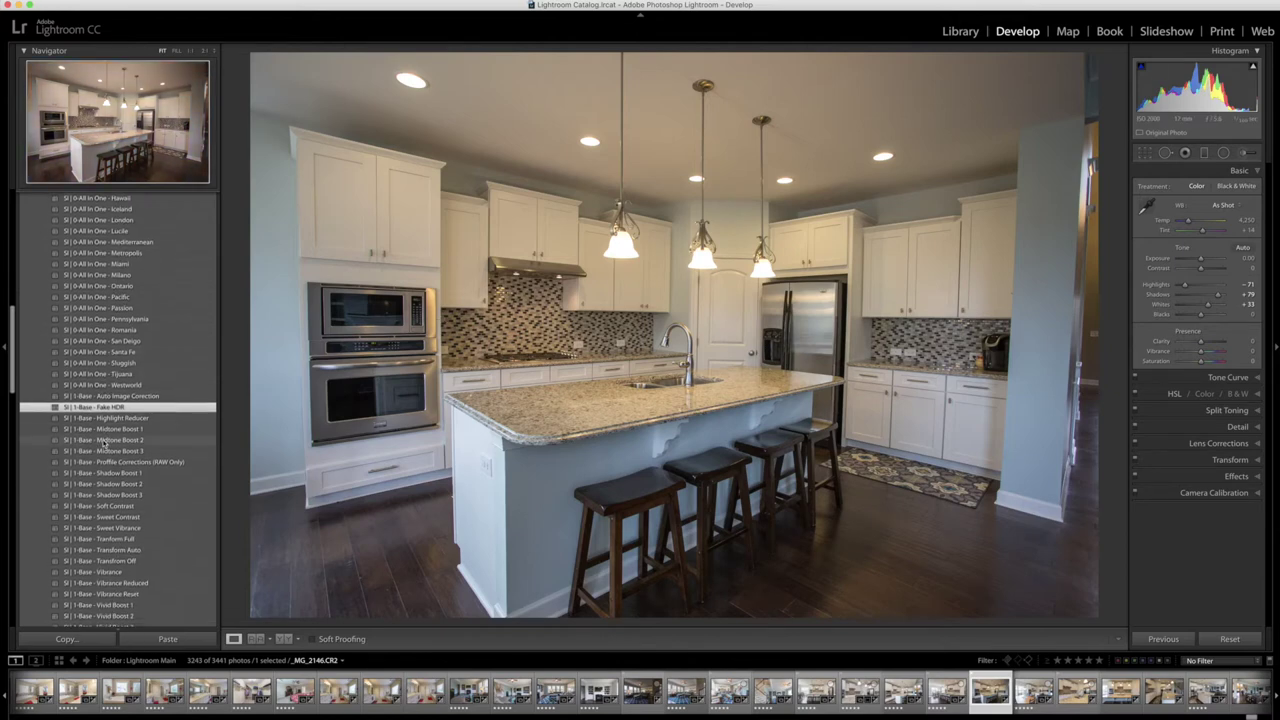
scroll(104, 443, "down", 4)
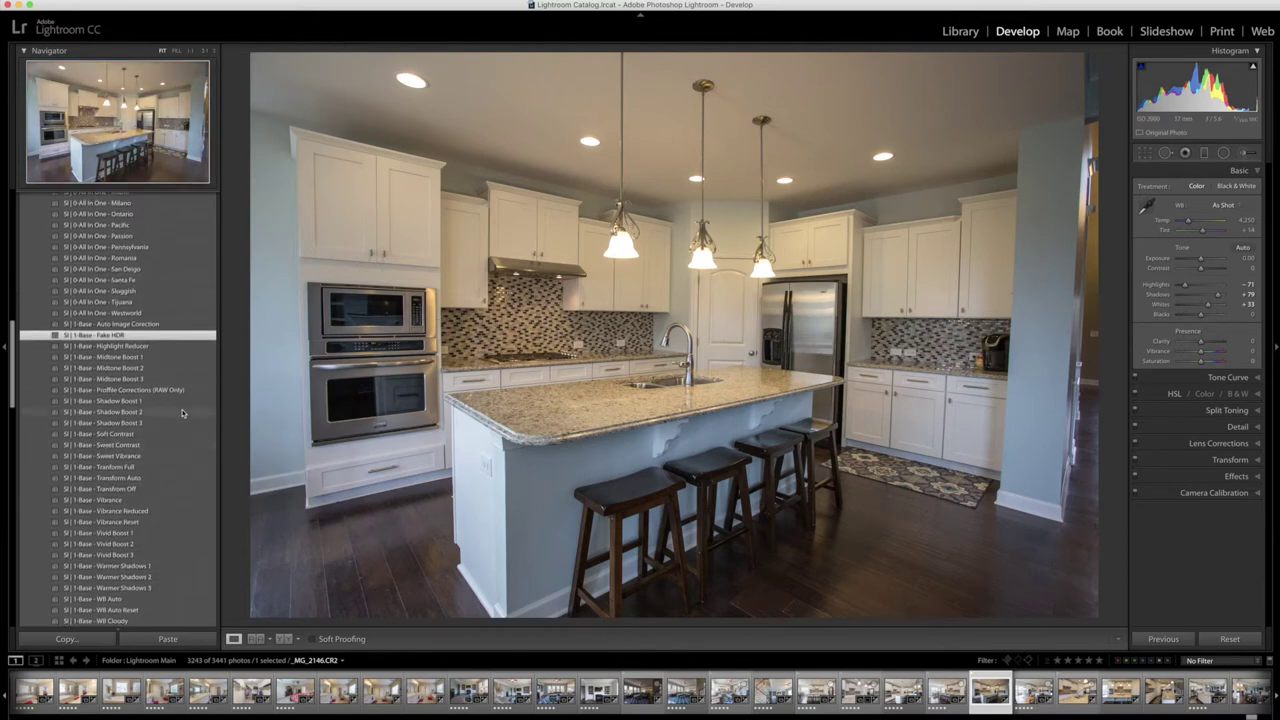
scroll(182, 413, "down", 20)
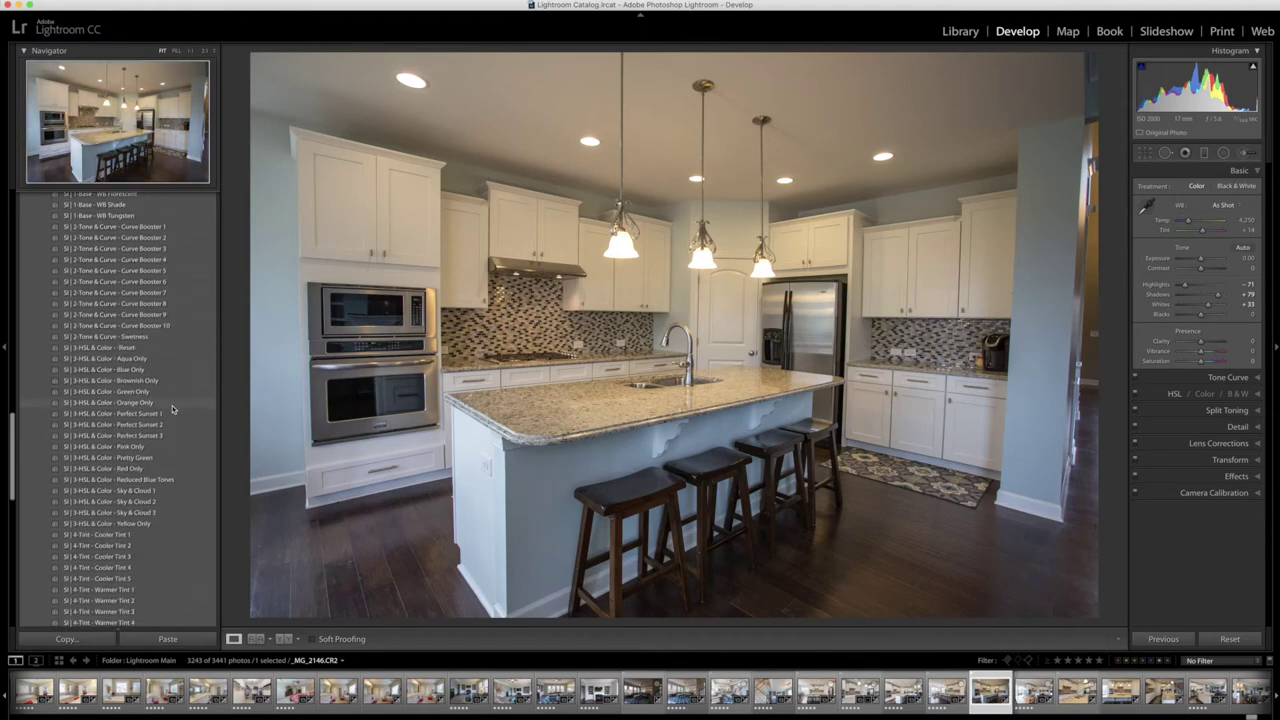
scroll(172, 405, "up", 20)
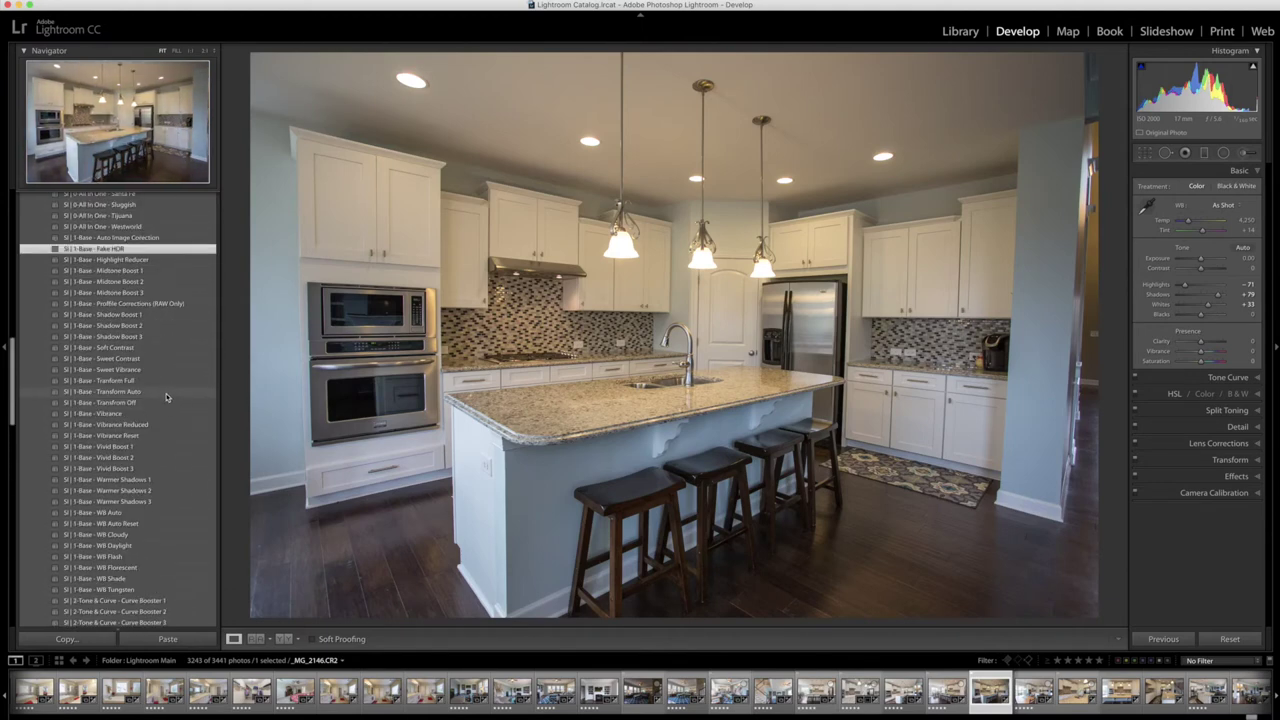
left_click(129, 395)
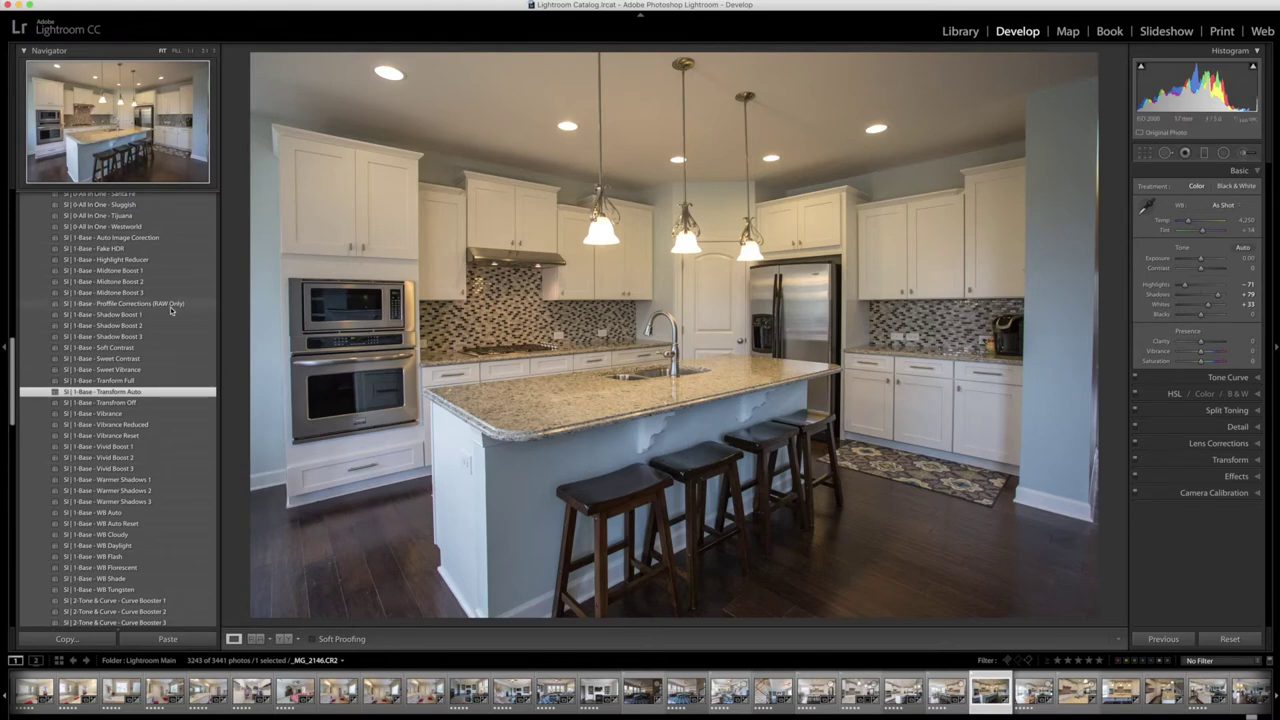
Layer the SI | 1-Base - Midtone Boost 1 preset on top of the Fake HDR and Transform results
left_click(106, 274)
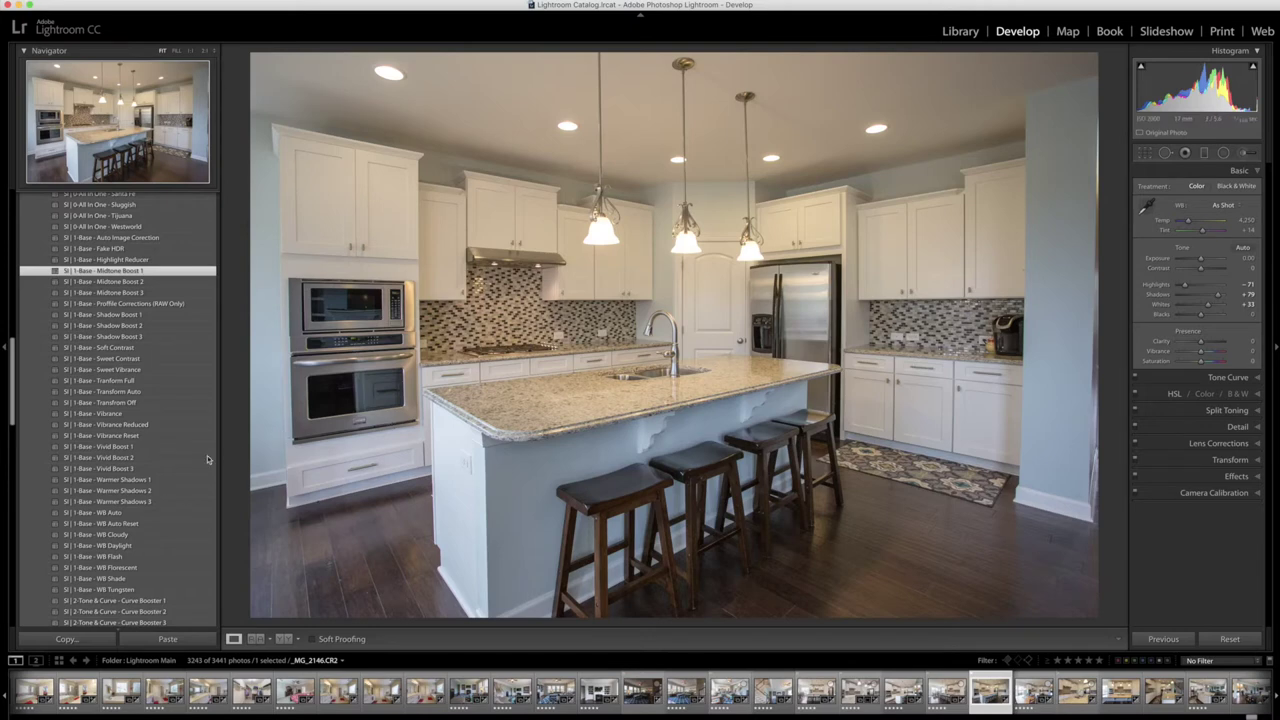
scroll(166, 459, "down", 1)
Apply the SI | 2-Tone & Curve - Curve Booster 2 preset to the kitchen photo
scroll(166, 459, "down", 5)
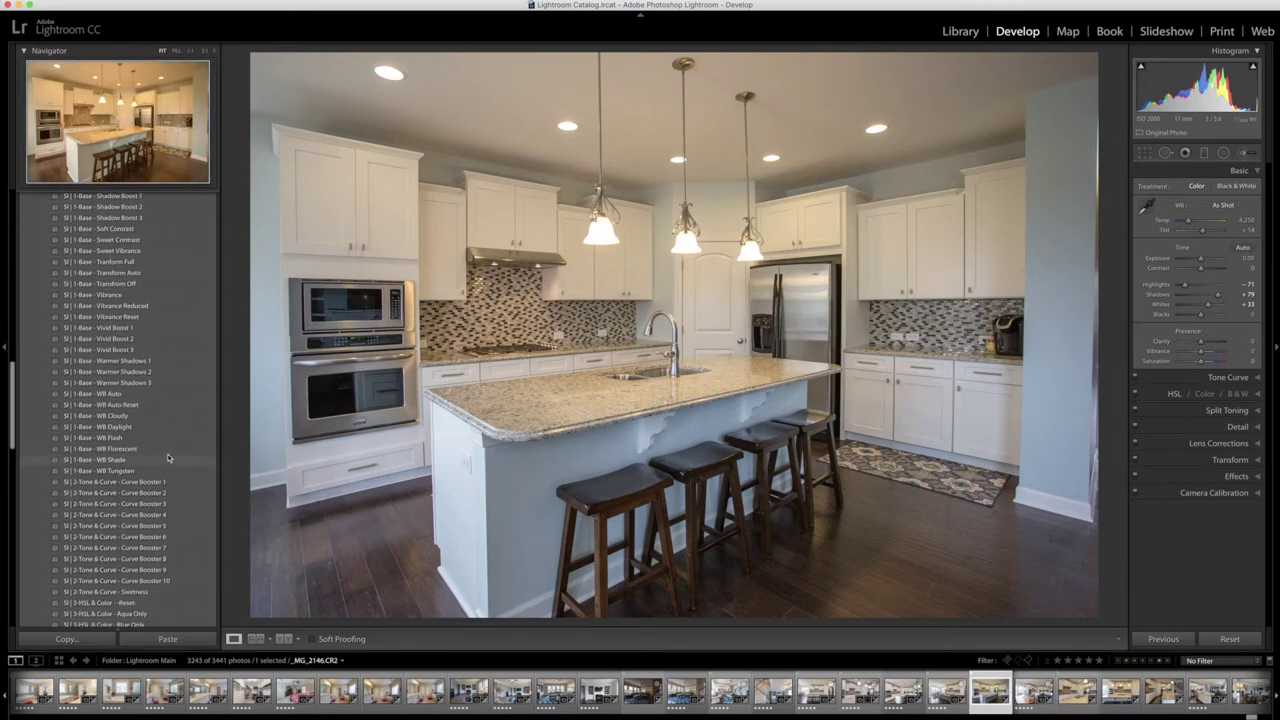
scroll(163, 464, "down", 1)
left_click(158, 469)
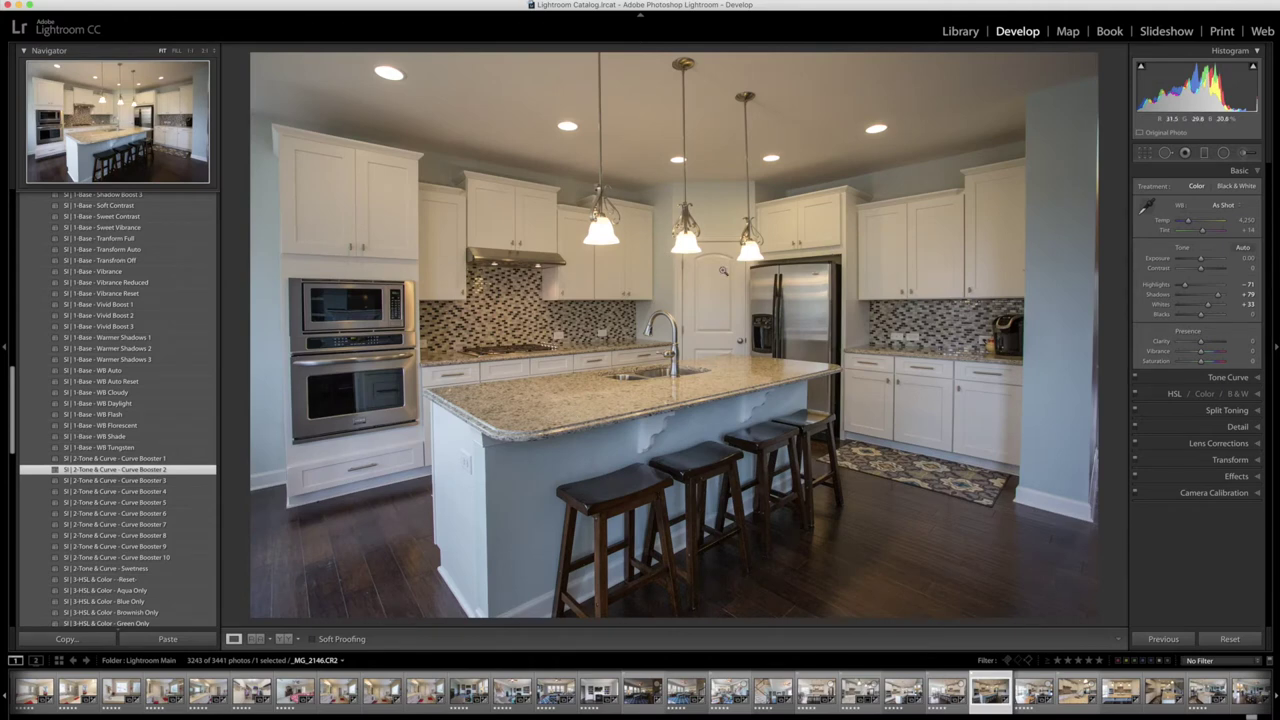
Add the SI | 6-Movable Light - Neutral Lights preset and bring up its radial filters for editing
scroll(183, 429, "down", 10)
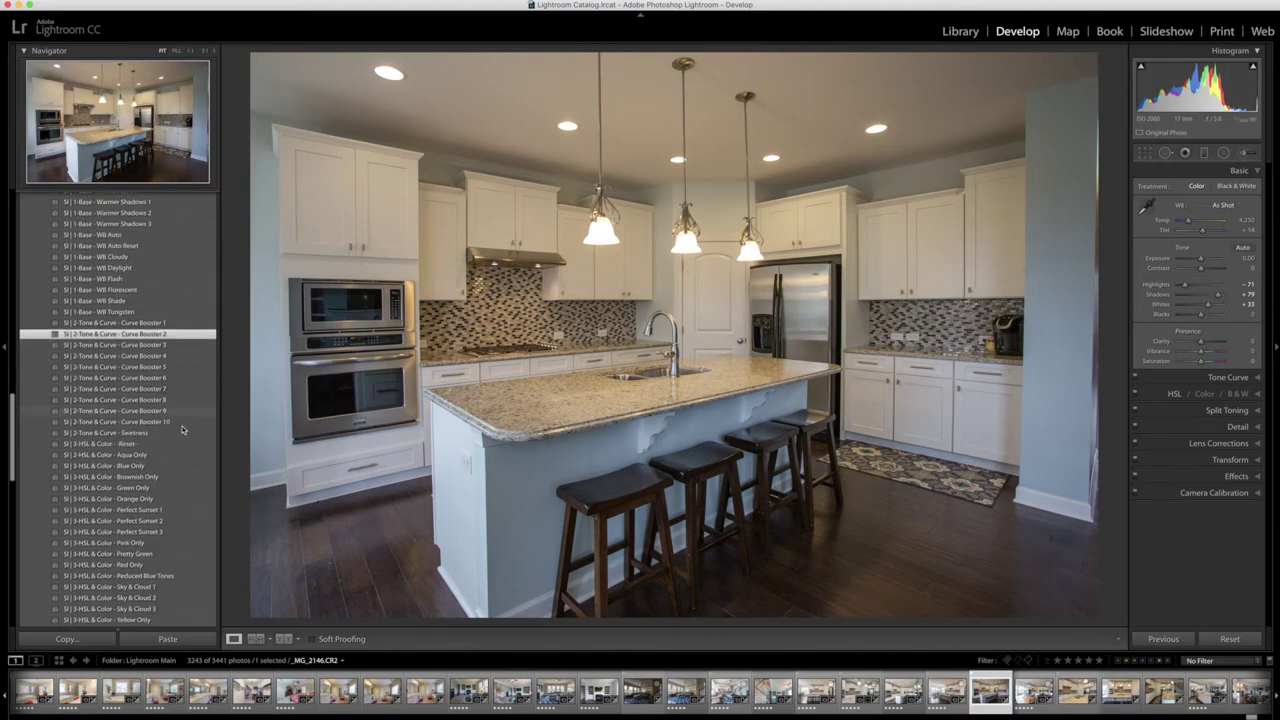
scroll(182, 428, "down", 2)
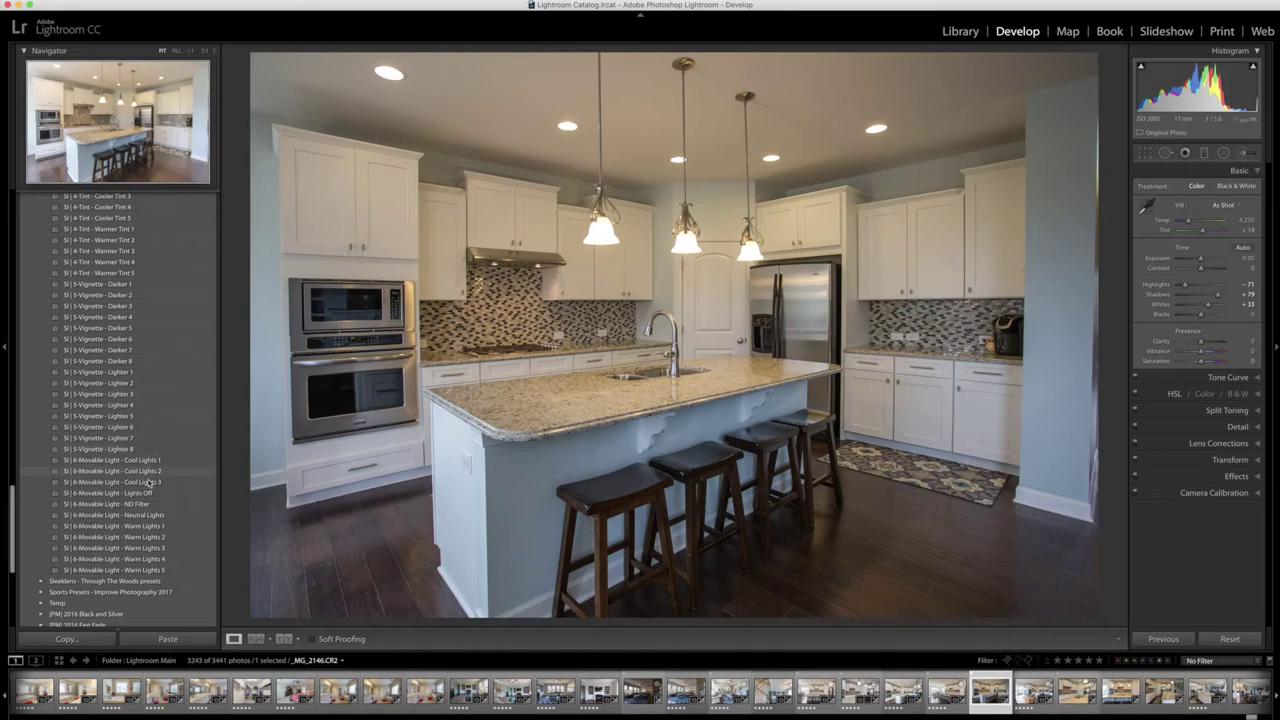
left_click(153, 515)
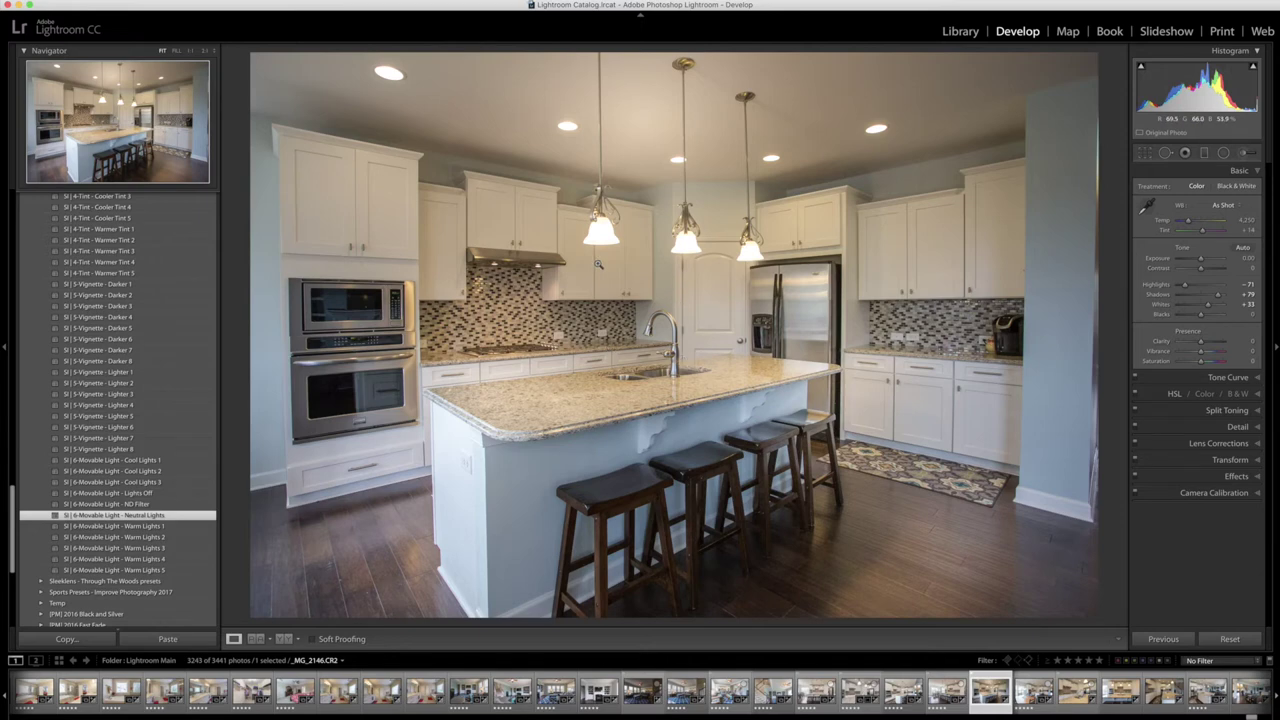
left_click(1223, 152)
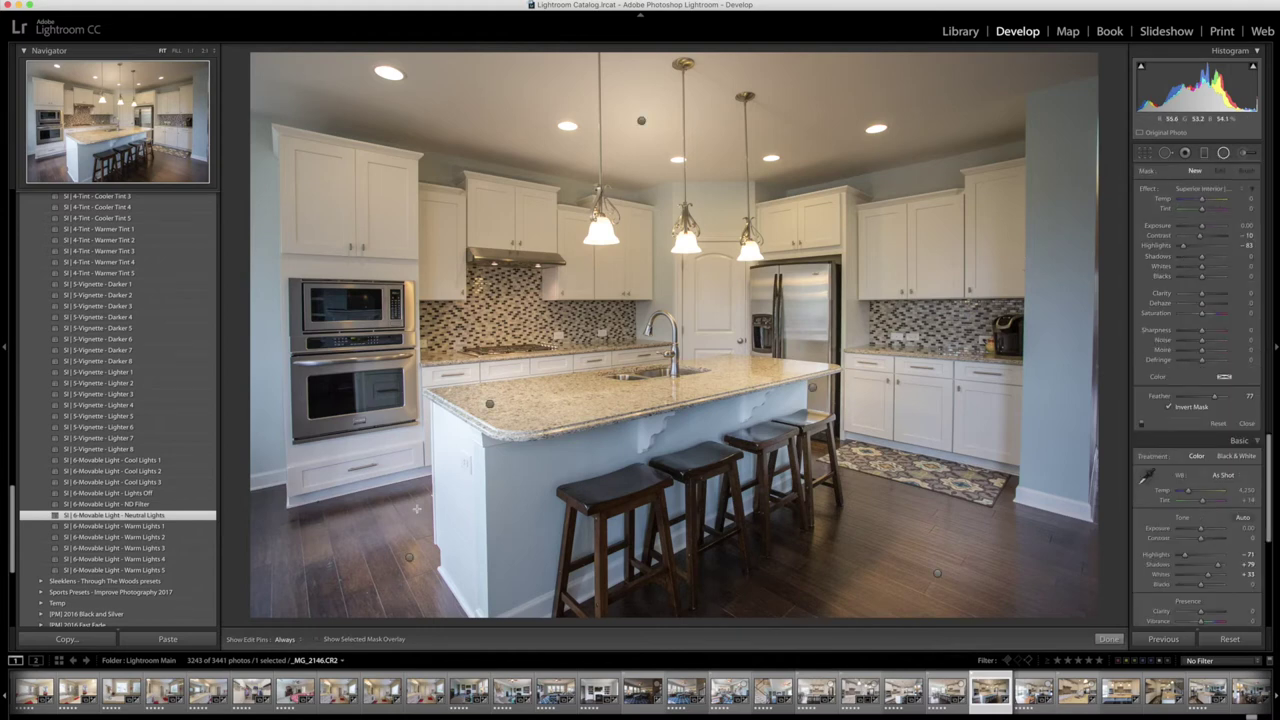
Move the lower-left floor light up over the pendant lamps above the island
left_click(410, 557)
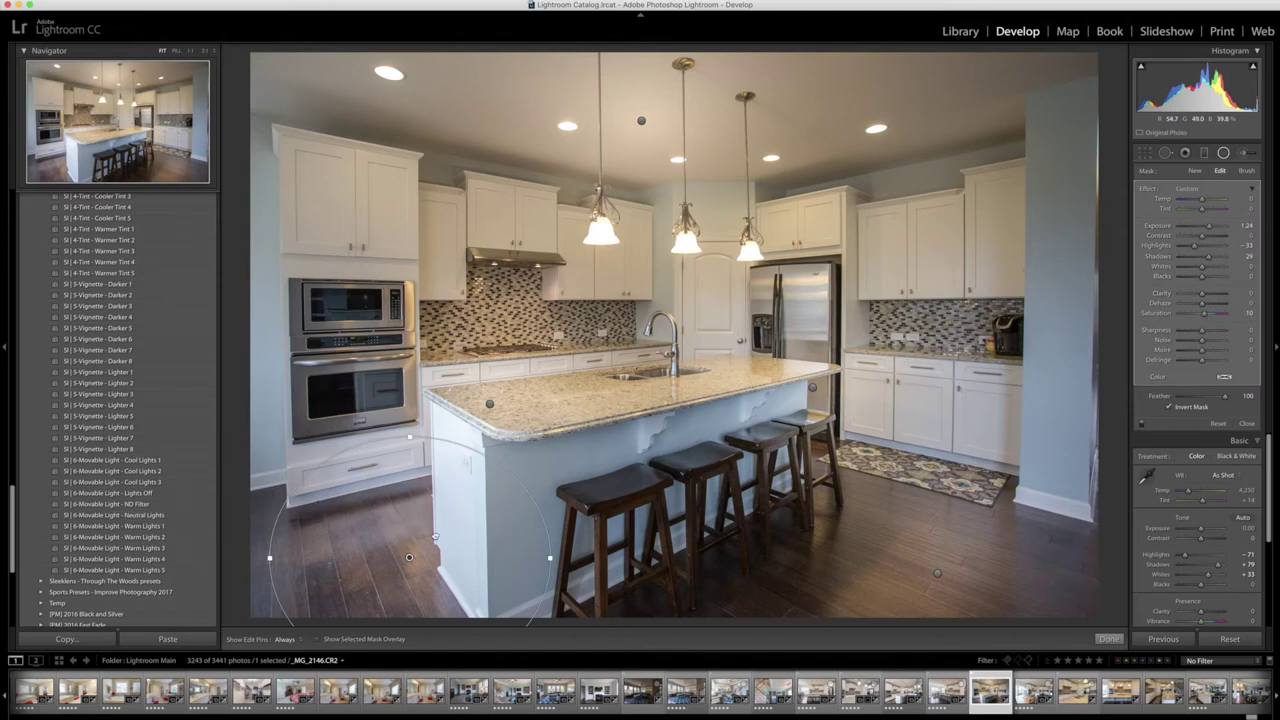
left_click_drag(410, 557, 531, 403)
left_click_drag(567, 329, 527, 294)
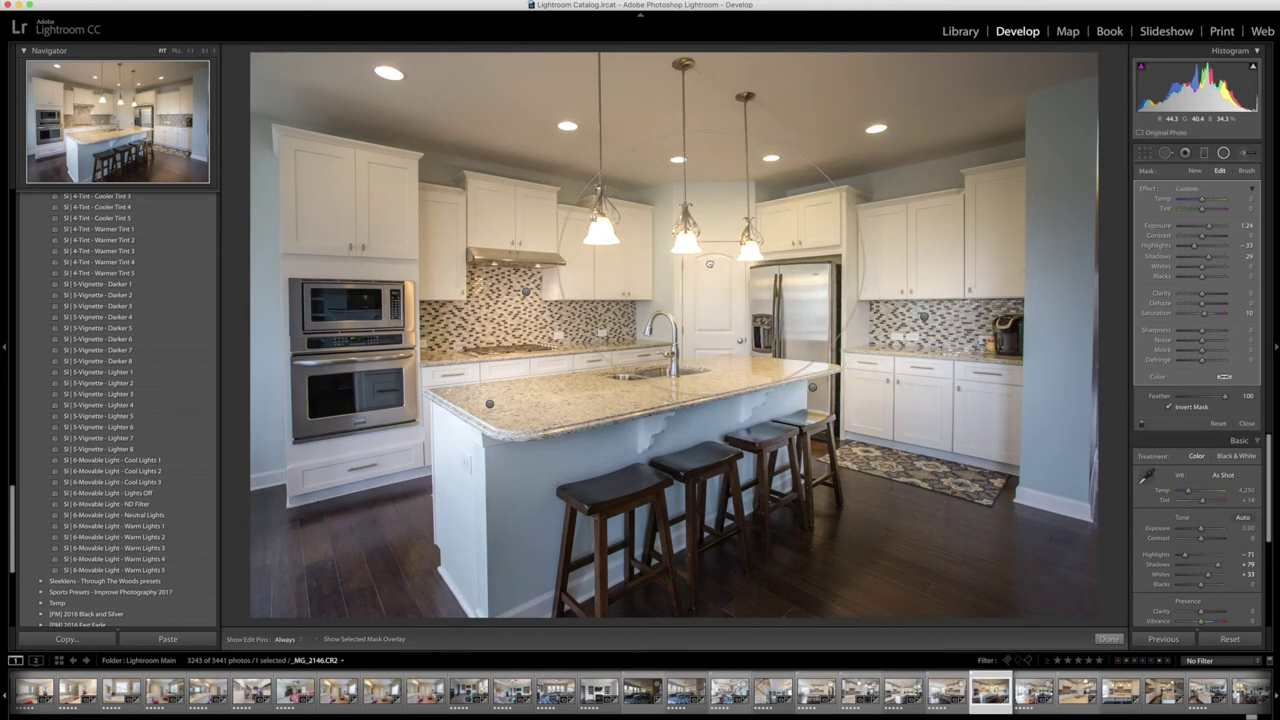
Slightly lower the fridge light's exposure and shift the island light up onto the upper cabinets
left_click(709, 264)
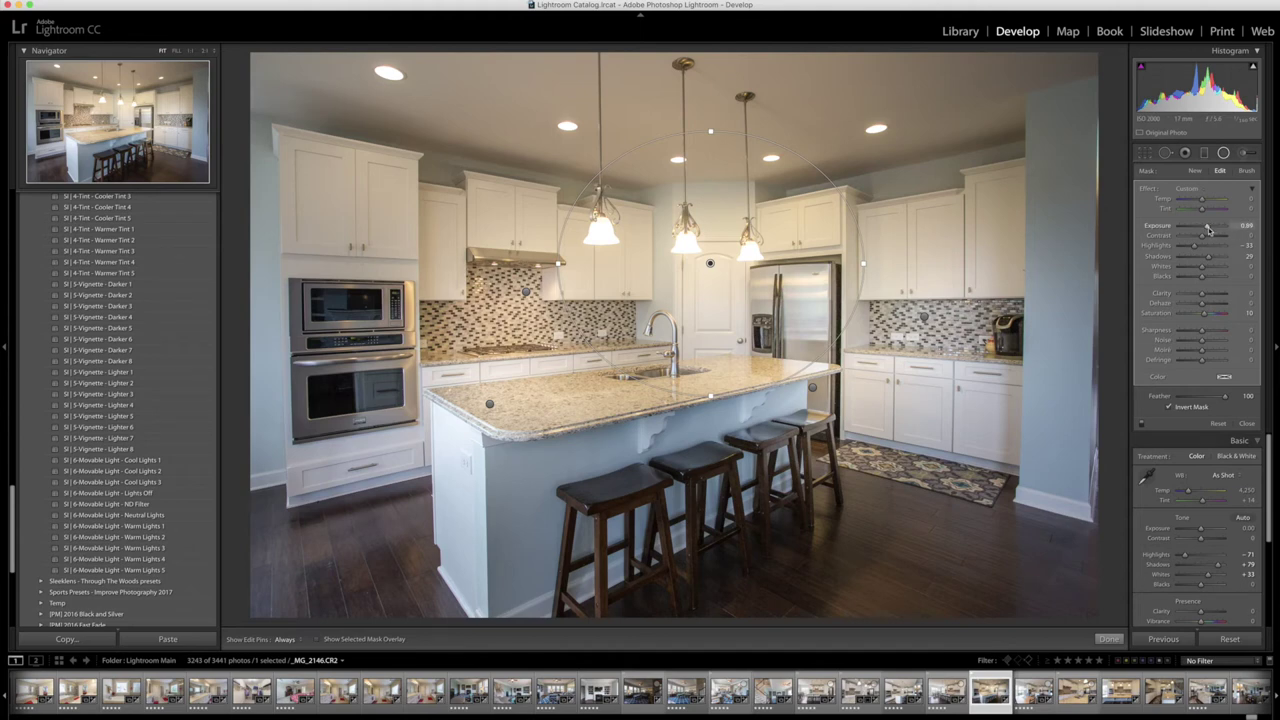
left_click_drag(1208, 230, 1211, 230)
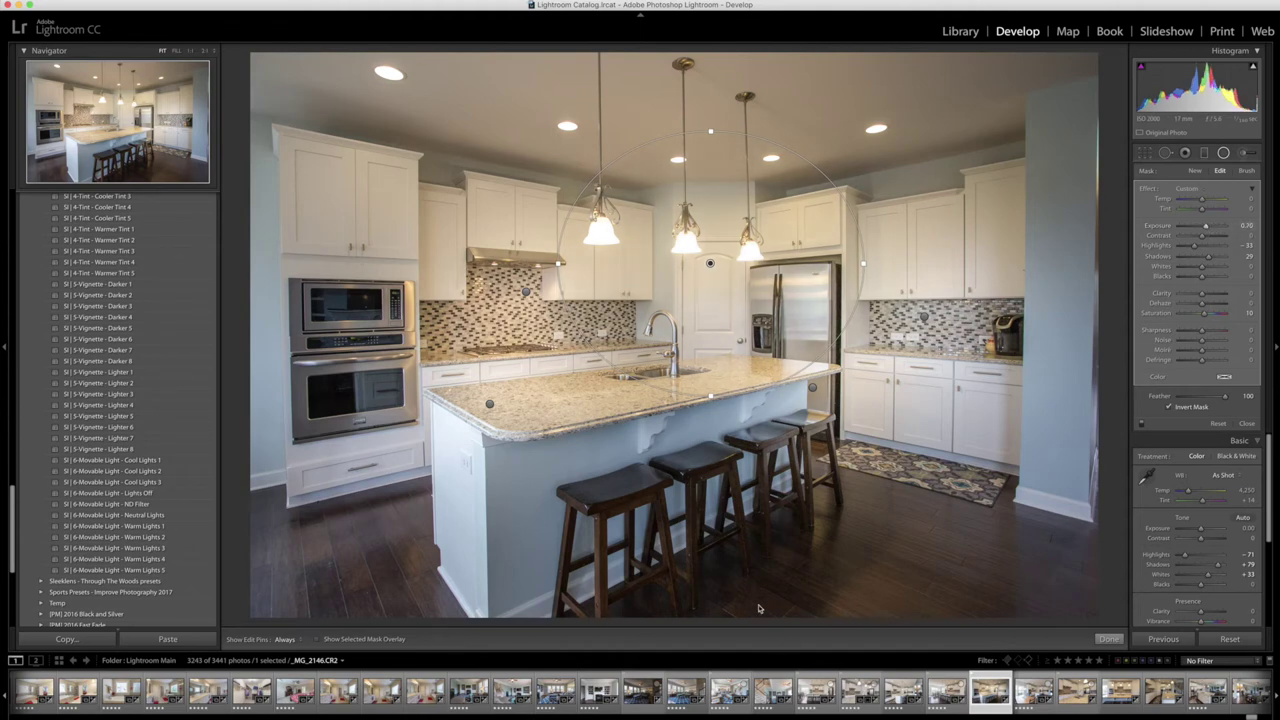
left_click(490, 404)
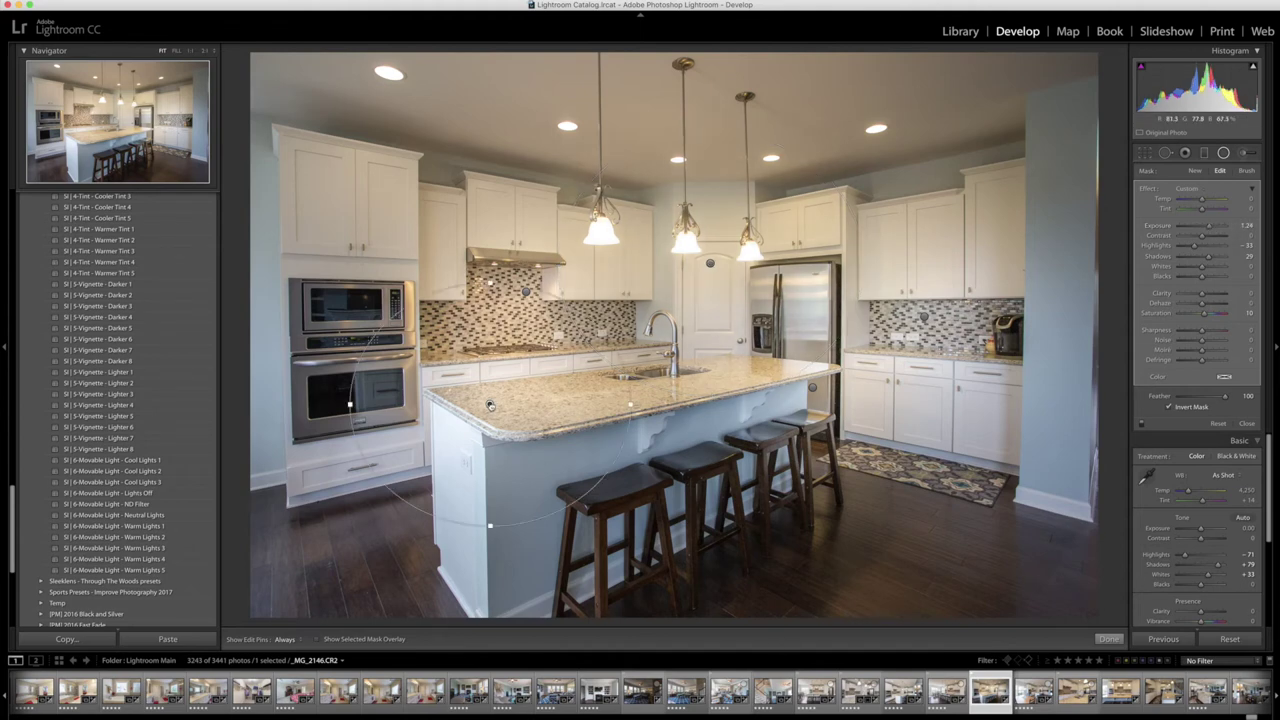
left_click_drag(490, 404, 567, 126)
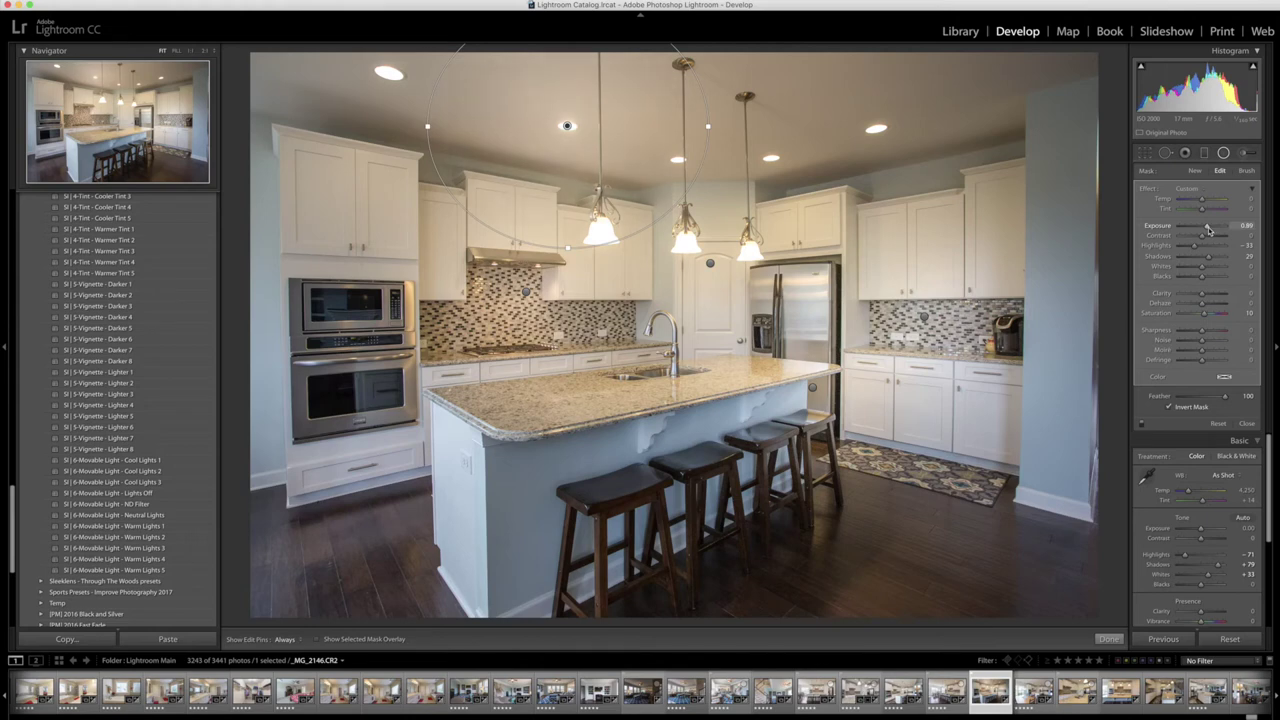
left_click(1108, 639)
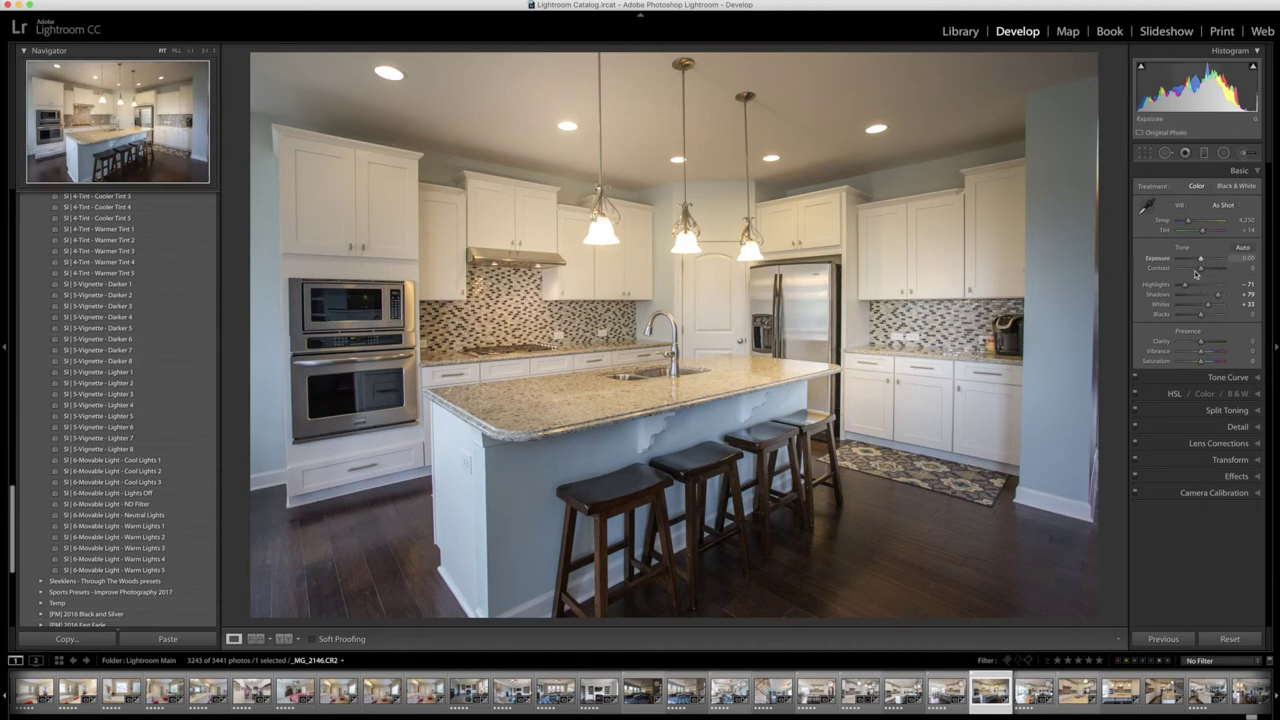
In the Basic panel, set Highlights to -76, Temp to 3,901 and Exposure to +0.15
left_click_drag(1184, 287, 1218, 297)
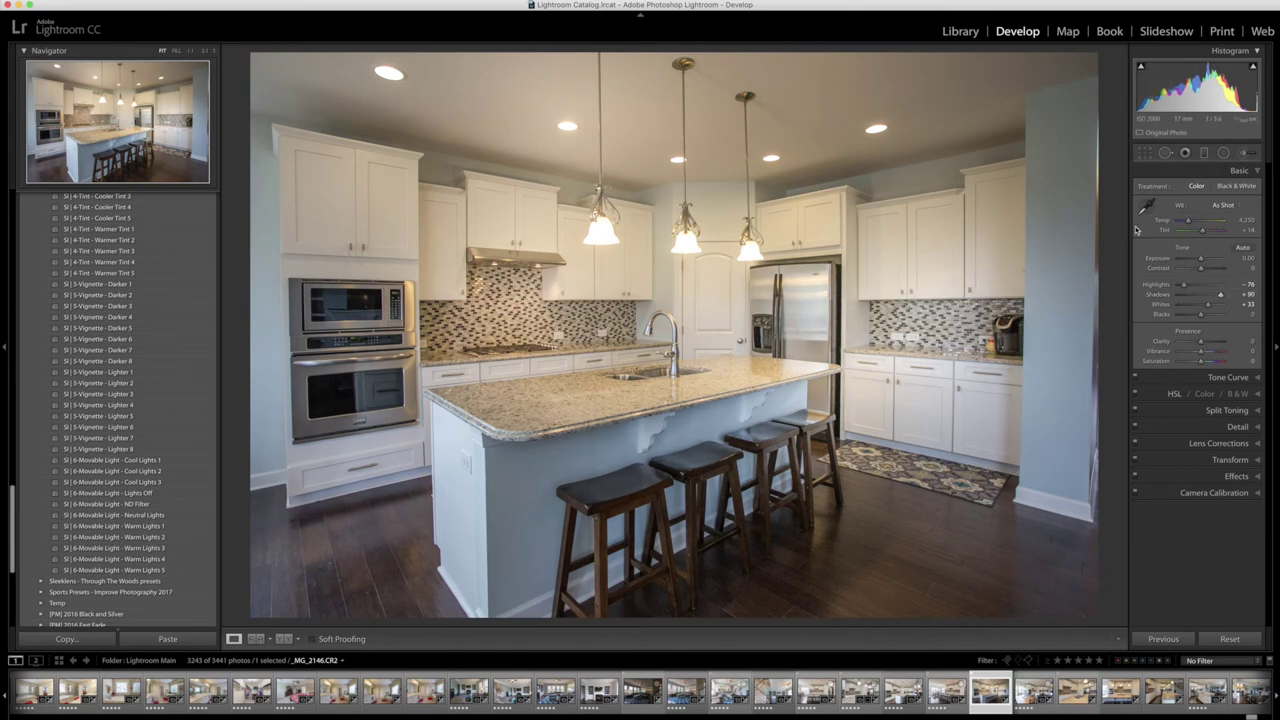
left_click_drag(1188, 223, 1187, 223)
left_click_drag(1188, 223, 1186, 224)
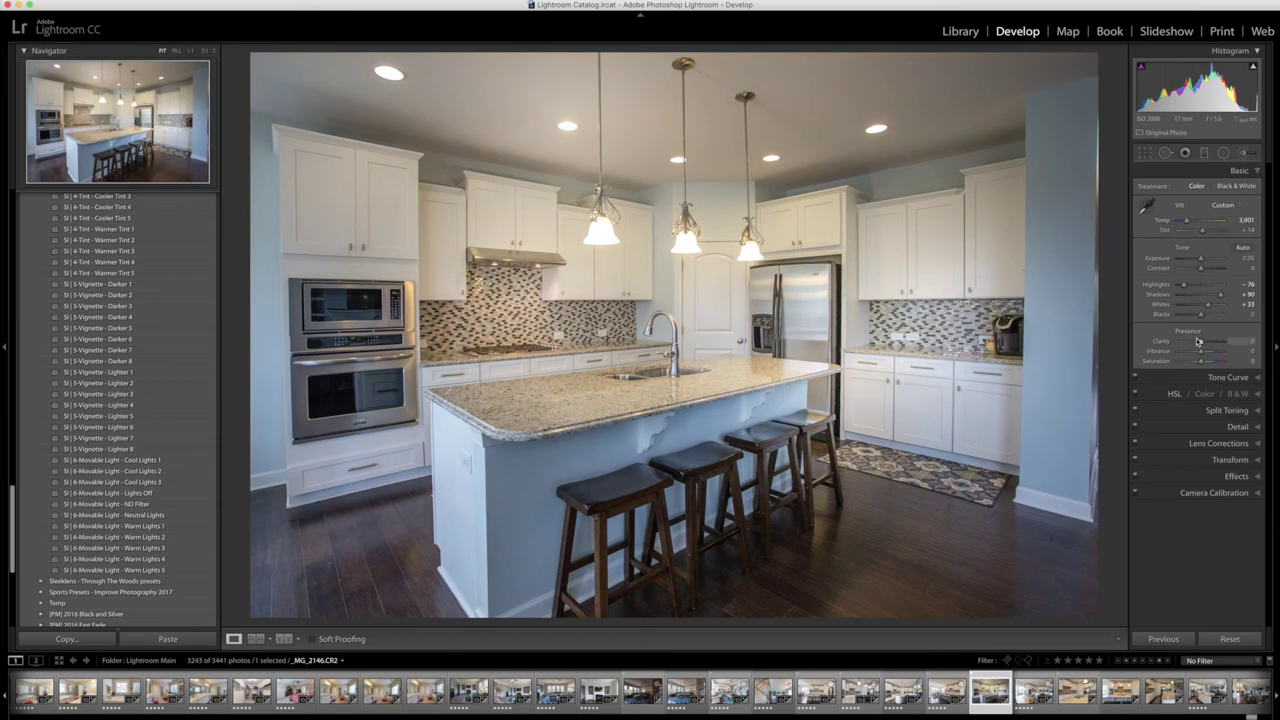
left_click_drag(1201, 258, 1203, 261)
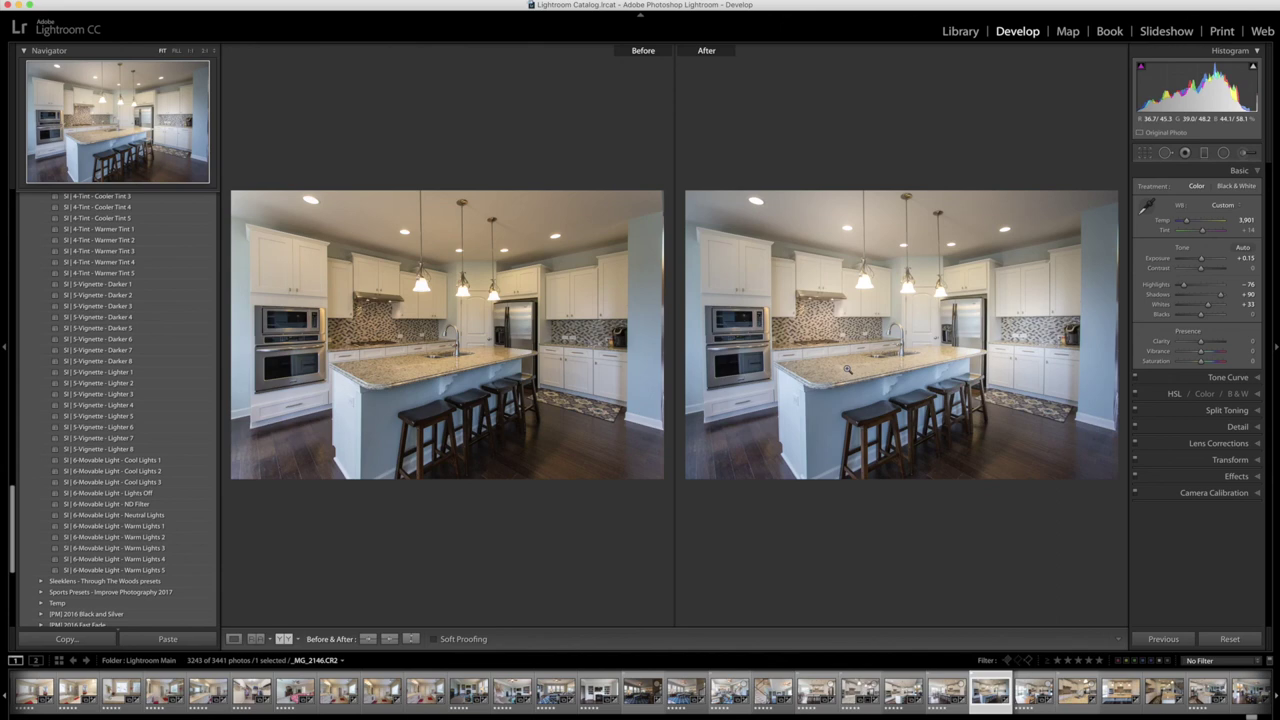
left_click(233, 638)
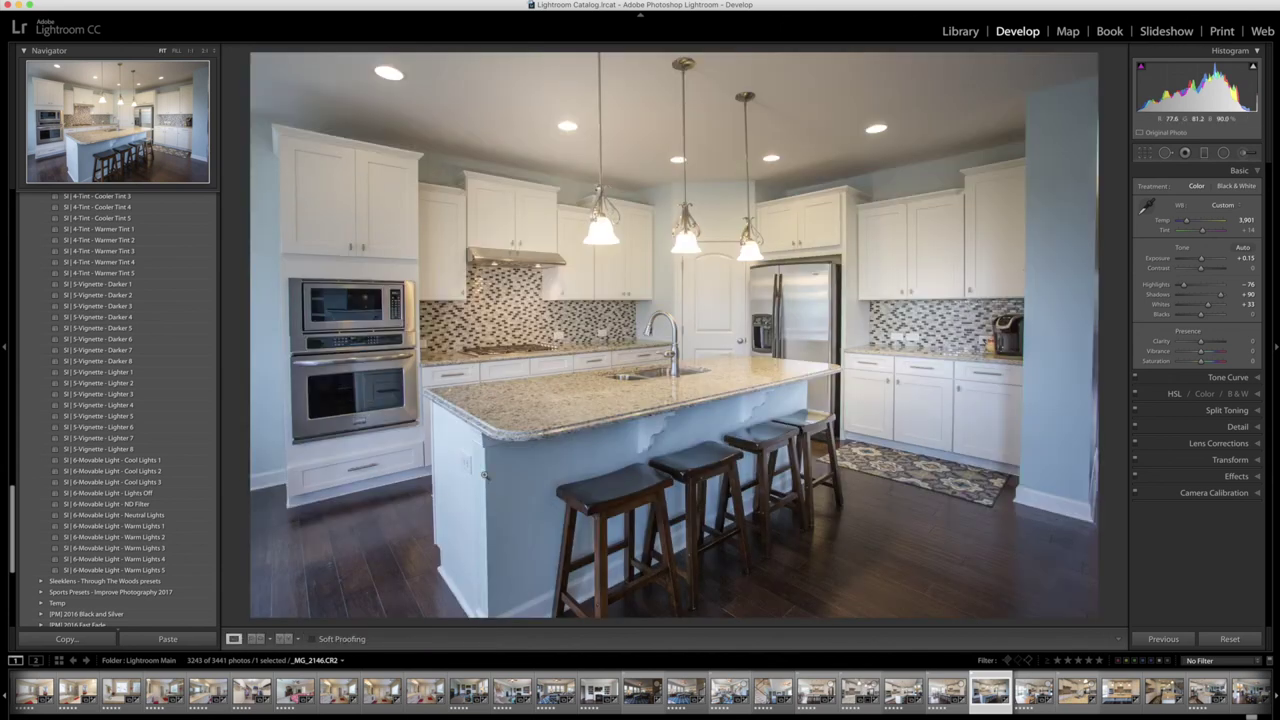